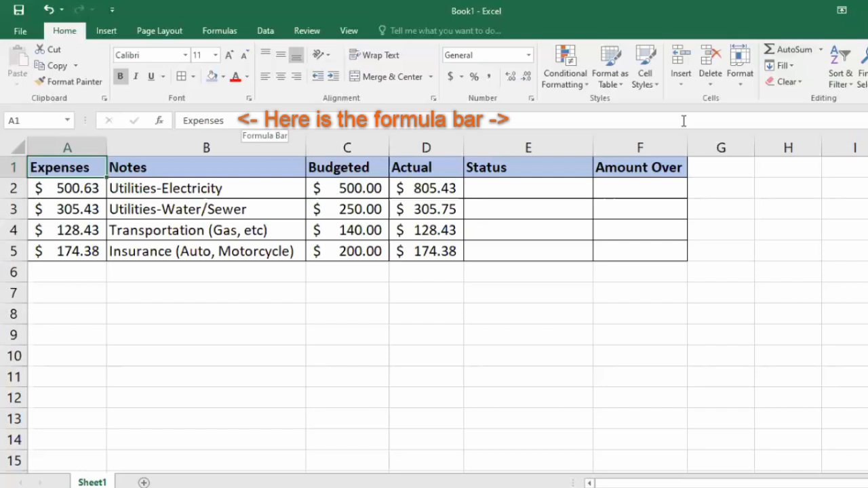
{"action": "left_click", "coordinate": [684, 121]}
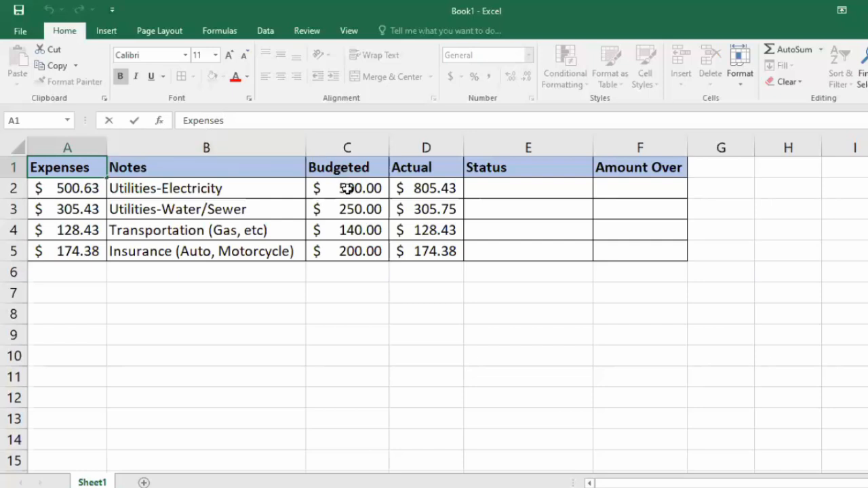
{"action": "left_click", "coordinate": [346, 270]}
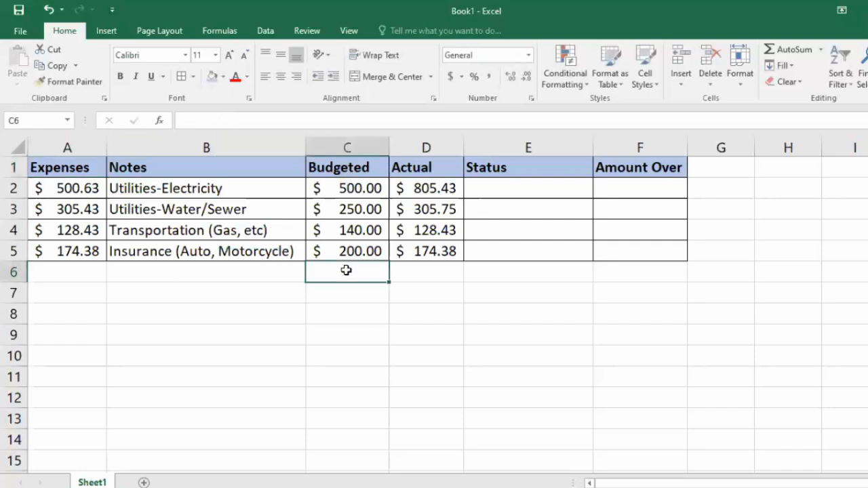
{"action": "left_click", "coordinate": [410, 268]}
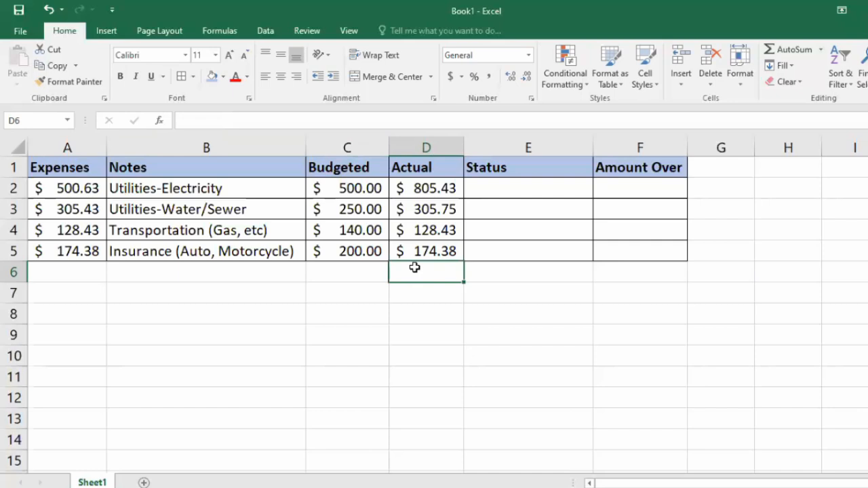
Start inserting the SUM function in cell C6, directly below the Budgeted amounts.
{"action": "left_click", "coordinate": [373, 272]}
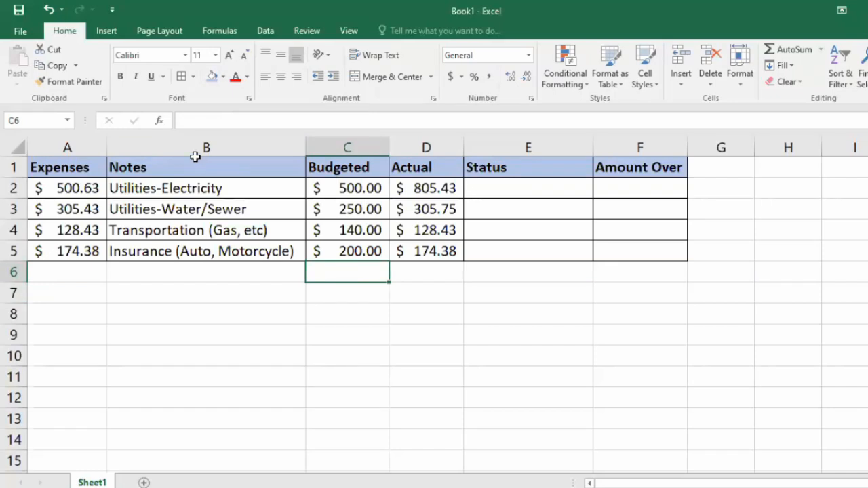
{"action": "left_click", "coordinate": [160, 121]}
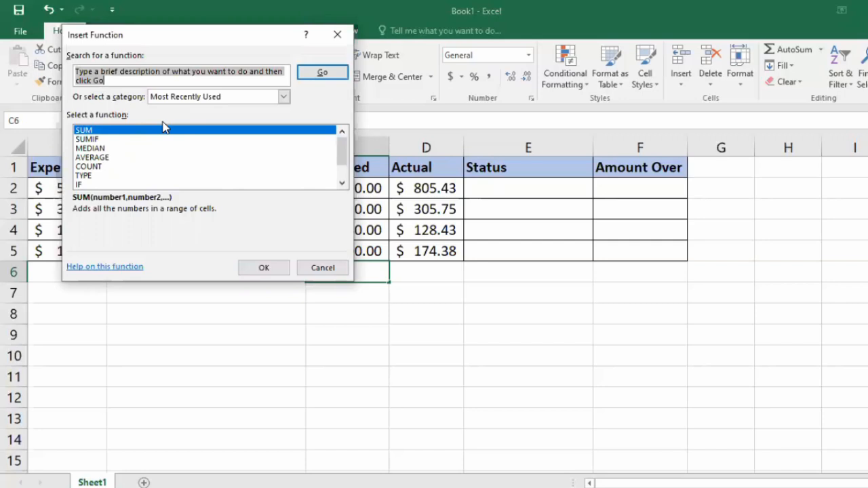
{"action": "left_click", "coordinate": [95, 138]}
{"action": "left_click", "coordinate": [93, 131]}
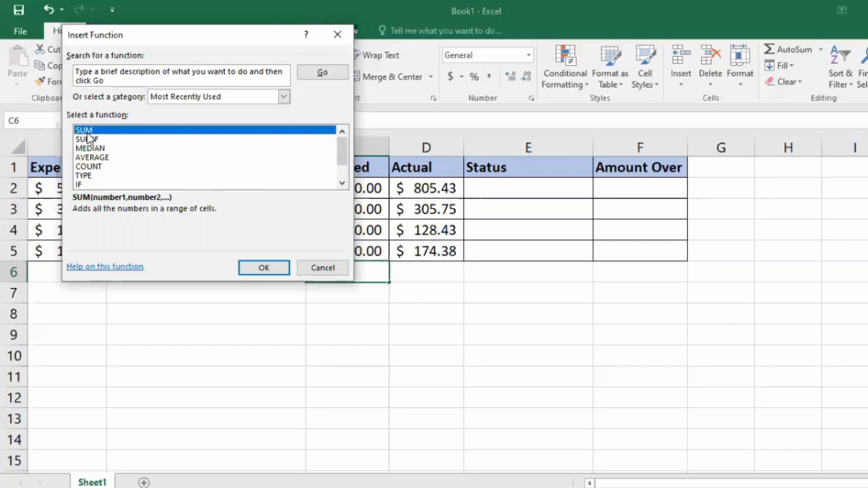
{"action": "left_click", "coordinate": [263, 268]}
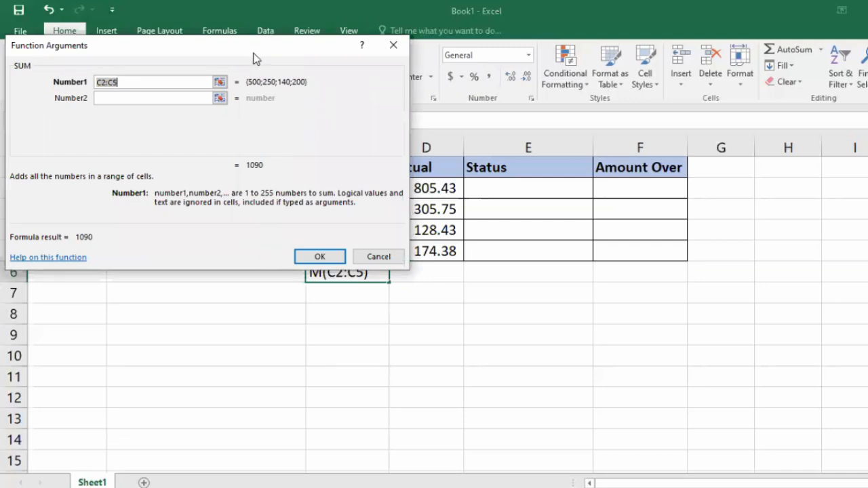
Set the SUM function's first argument to the range C2:C5 and insert the formula in C6.
{"action": "left_click_drag", "start_coordinate": [255, 59], "coordinate": [685, 87]}
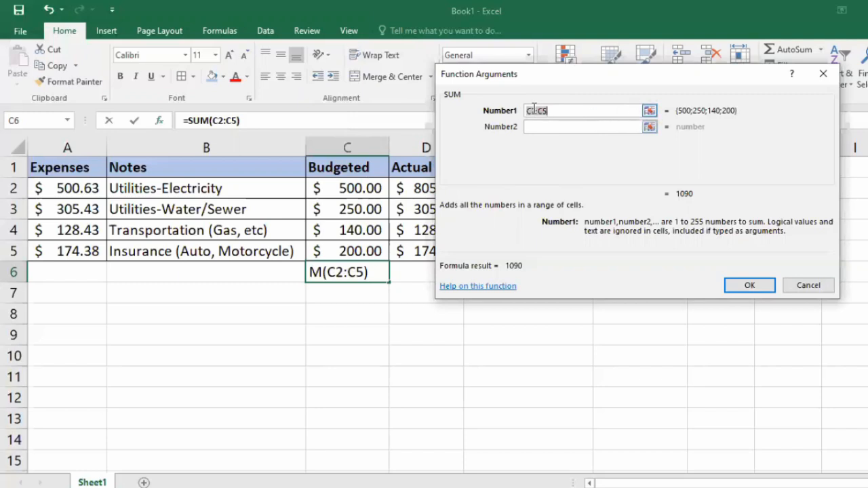
{"action": "left_click", "coordinate": [650, 110]}
{"action": "left_click", "coordinate": [346, 189]}
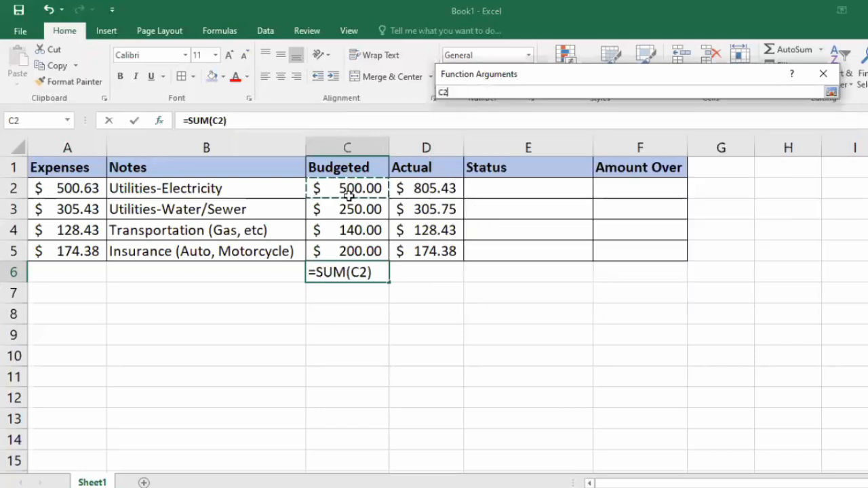
{"action": "left_click_drag", "start_coordinate": [348, 194], "coordinate": [349, 252]}
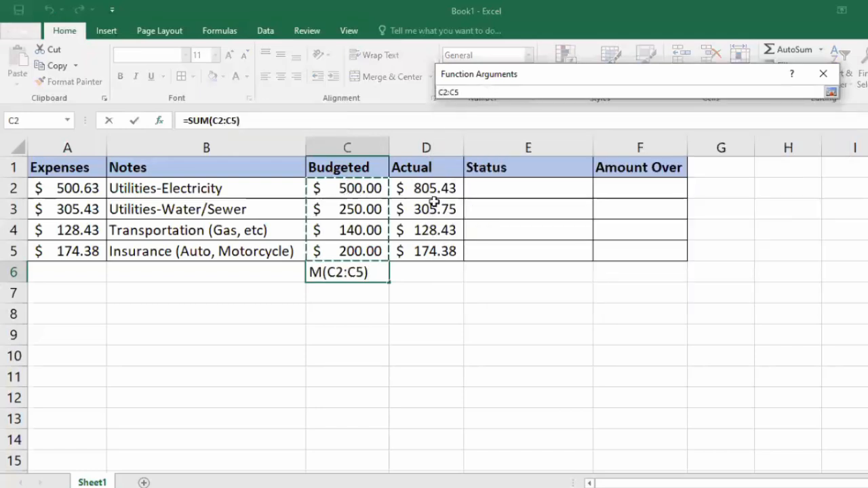
{"action": "left_click", "coordinate": [830, 92]}
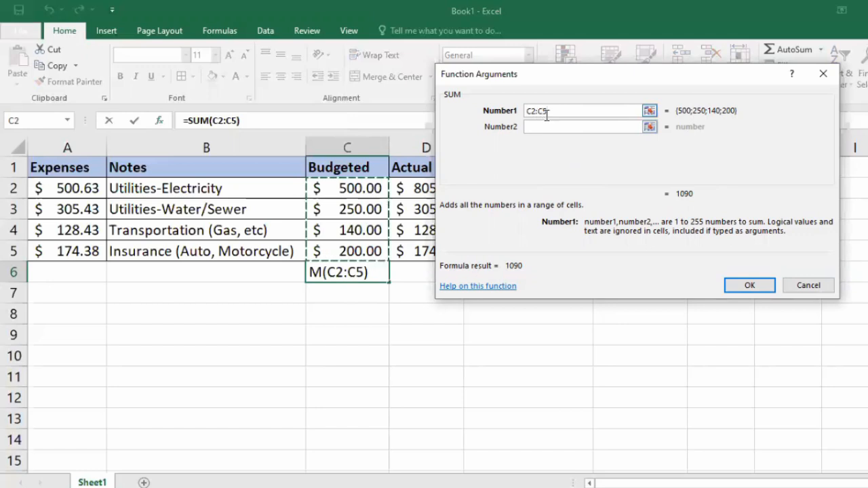
{"action": "left_click", "coordinate": [539, 125]}
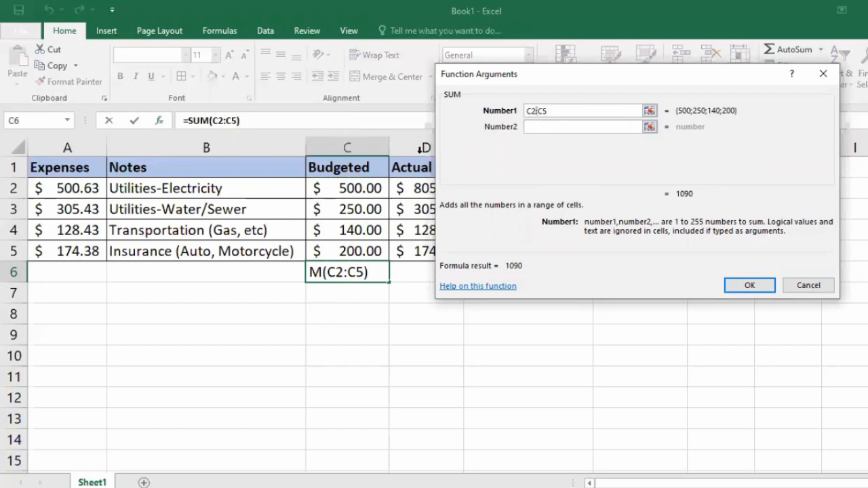
{"action": "left_click", "coordinate": [529, 112]}
{"action": "left_click", "coordinate": [758, 286]}
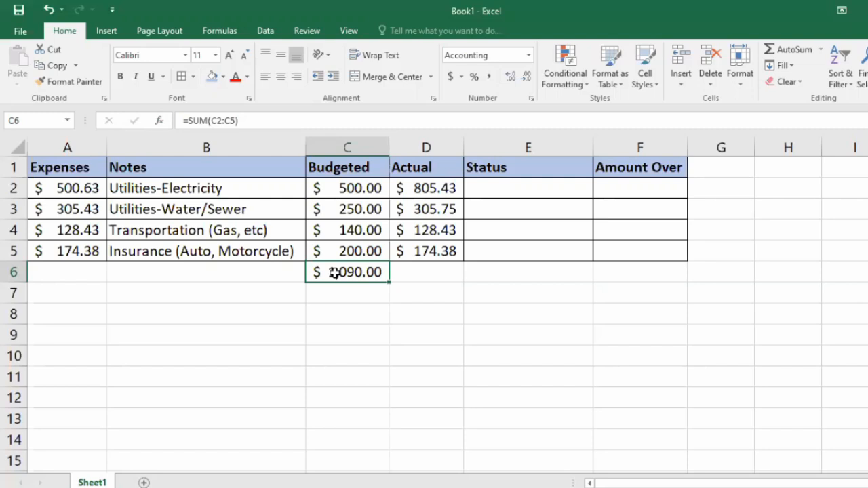
Set the budgeted amount for Utilities-Electricity in cell C2 to 600.
{"action": "left_click", "coordinate": [337, 191]}
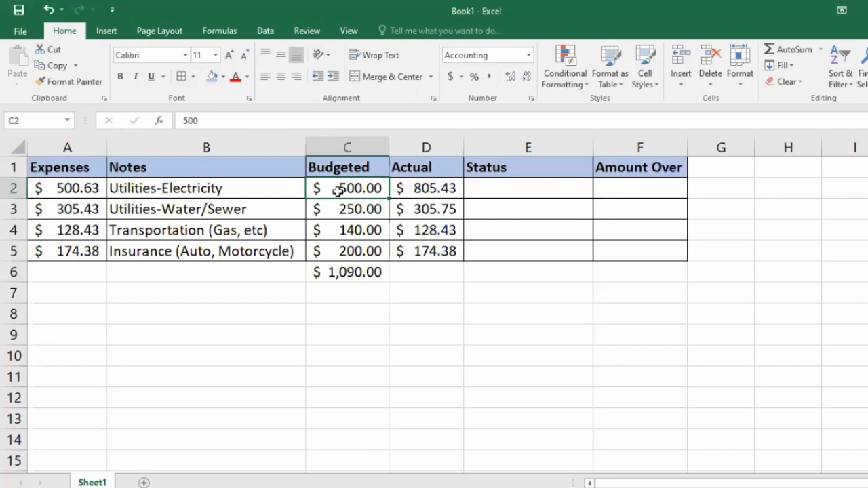
{"action": "key", "text": "BackSpace"}
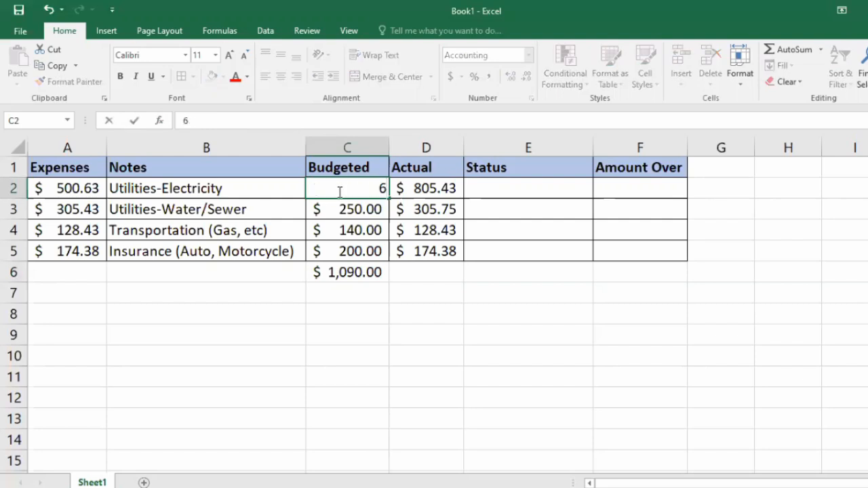
{"action": "type", "text": "600"}
{"action": "key", "text": "Return"}
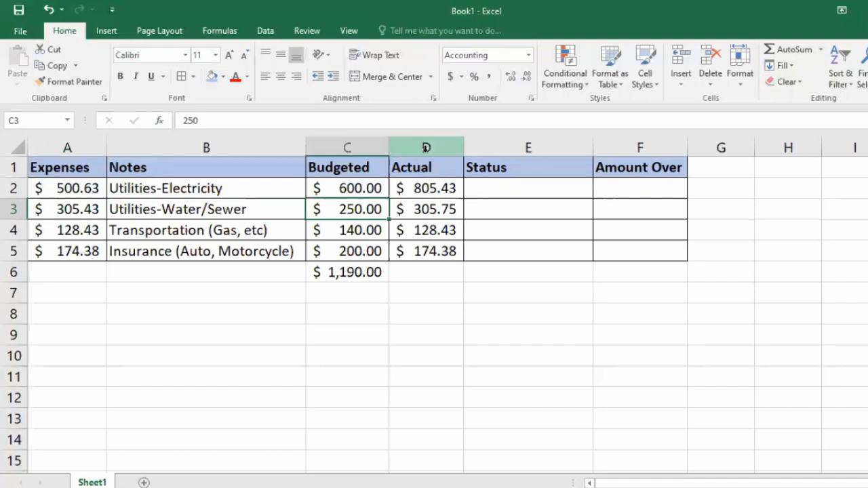
Fill the Budgeted total formula from C6 across to D6 and autofit the width of column D.
{"action": "left_click", "coordinate": [421, 276]}
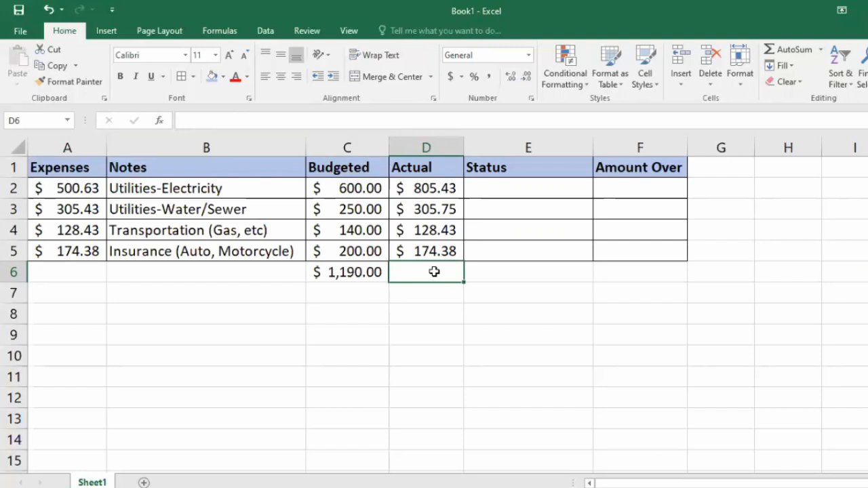
{"action": "left_click", "coordinate": [354, 277]}
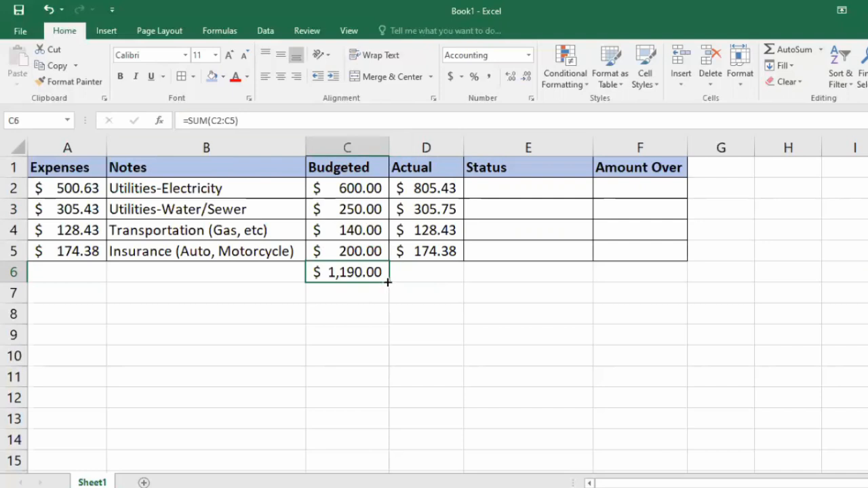
{"action": "left_click_drag", "start_coordinate": [388, 282], "coordinate": [445, 278]}
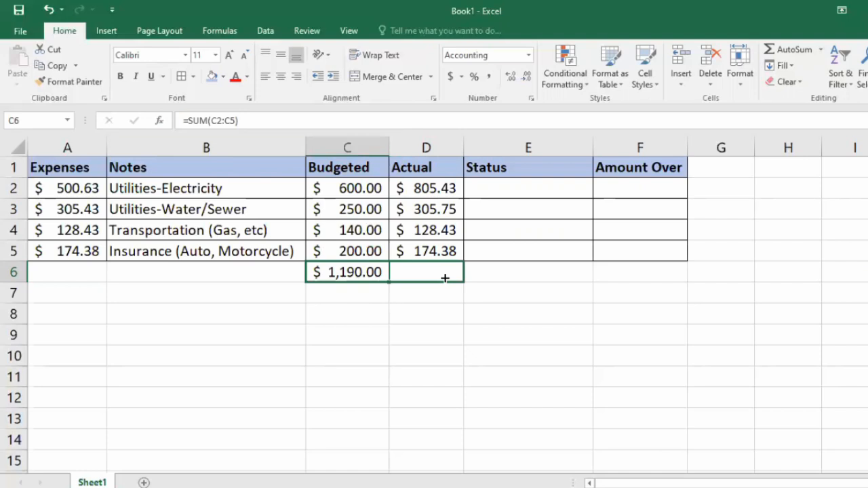
{"action": "left_click_drag", "start_coordinate": [445, 278], "coordinate": [444, 276]}
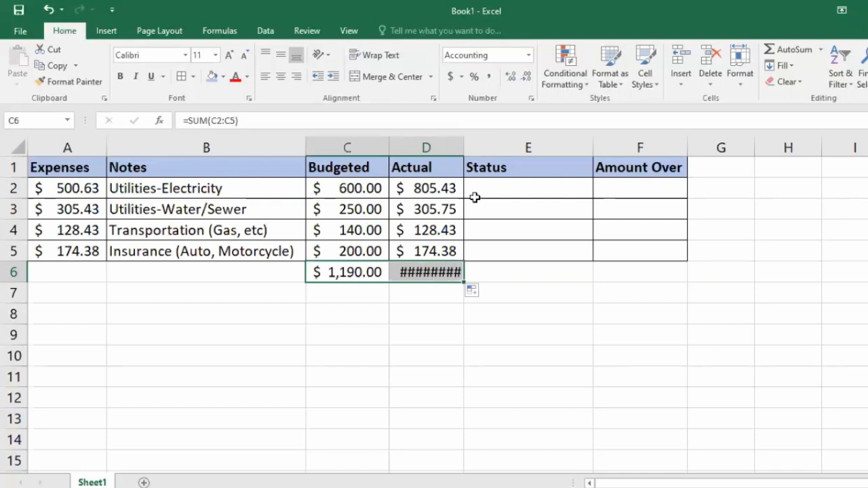
{"action": "double_click", "coordinate": [463, 145]}
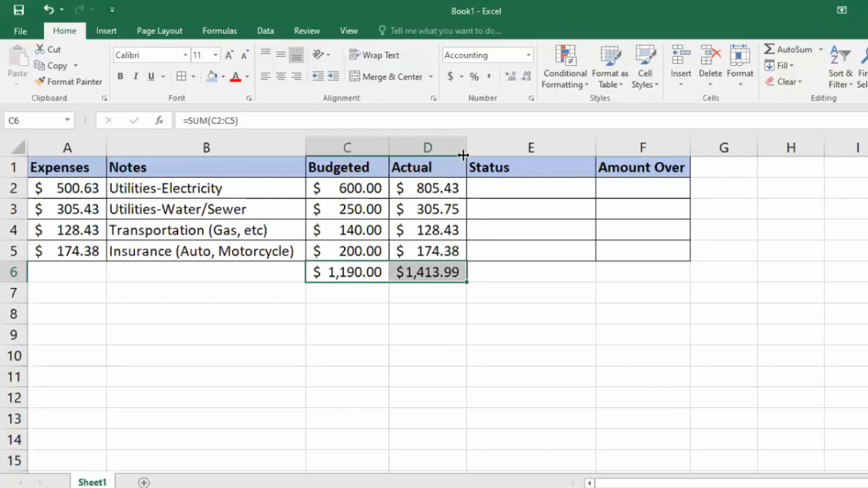
Examine the cell range used by the Actual total formula in D6, leaving the formula as it is.
{"action": "left_click", "coordinate": [459, 275]}
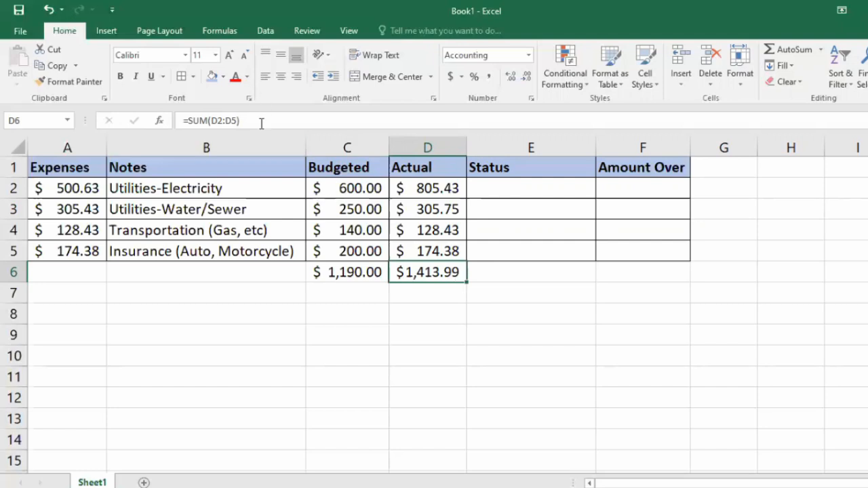
{"action": "triple_click", "coordinate": [194, 120]}
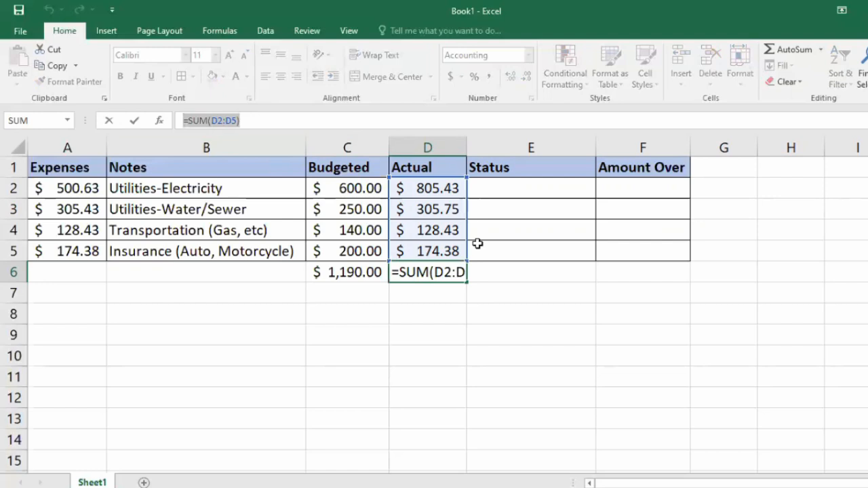
{"action": "key", "text": "Return"}
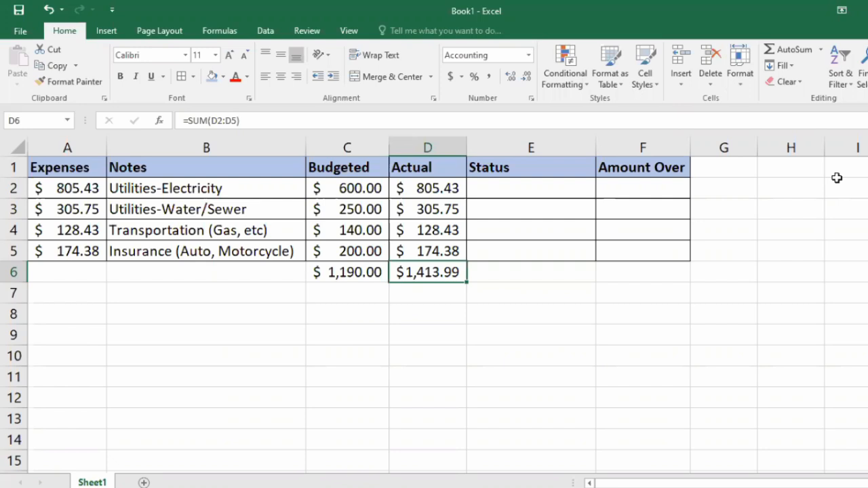
Enter the formula =C2-D2 in F2 under Amount Over and fill it down to F5.
{"action": "left_click", "coordinate": [662, 191]}
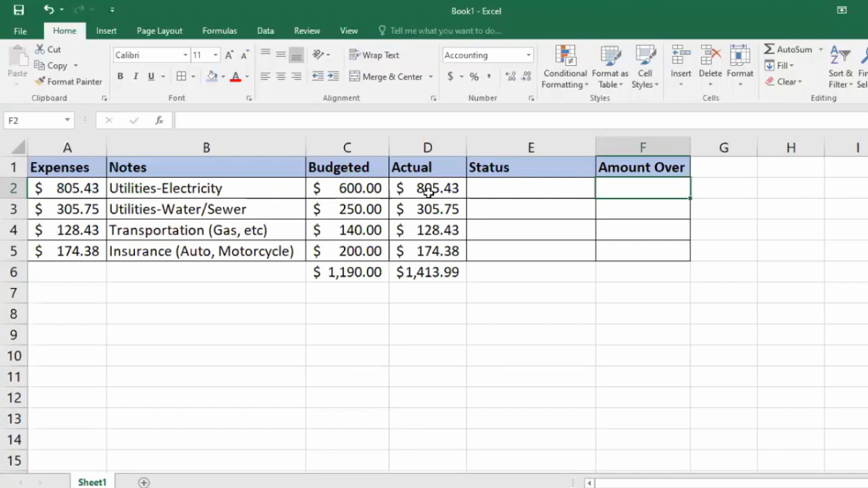
{"action": "type", "text": "="}
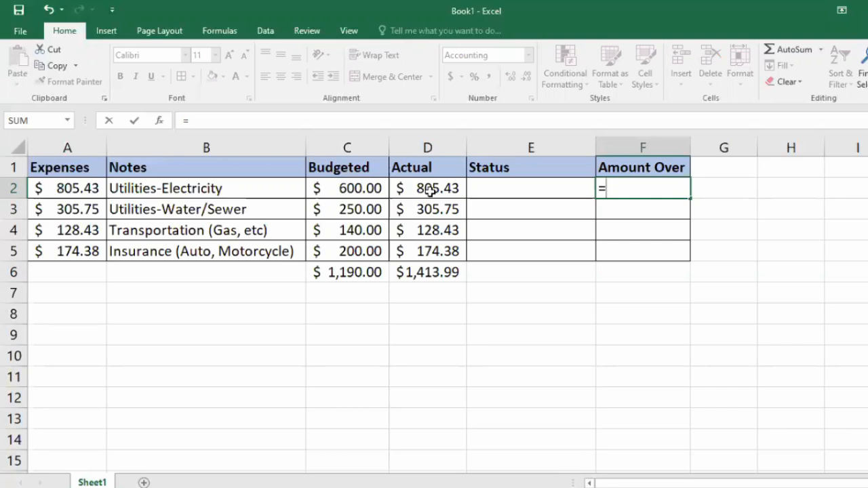
{"action": "left_click", "coordinate": [374, 190]}
{"action": "type", "text": "-"}
{"action": "left_click", "coordinate": [444, 189]}
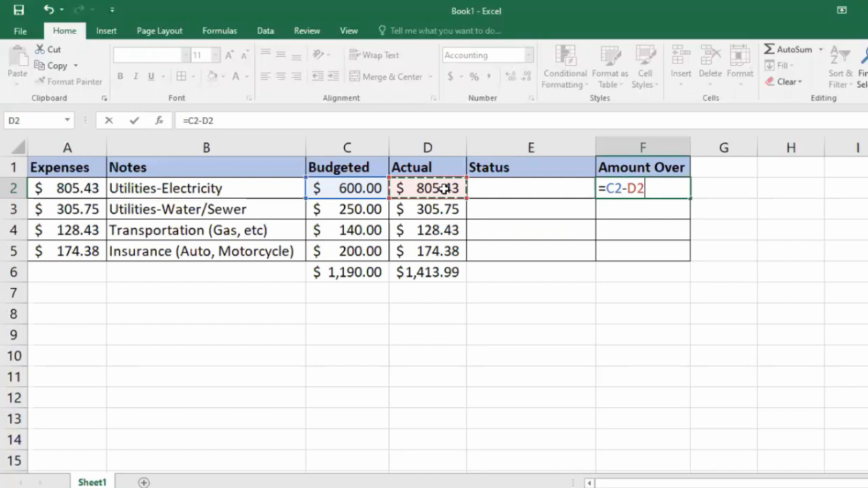
{"action": "left_click", "coordinate": [135, 125]}
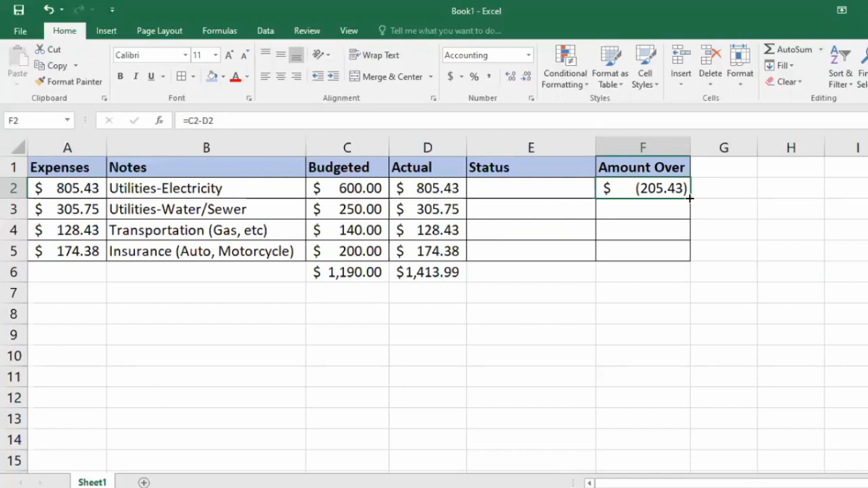
{"action": "left_click_drag", "start_coordinate": [690, 198], "coordinate": [687, 255]}
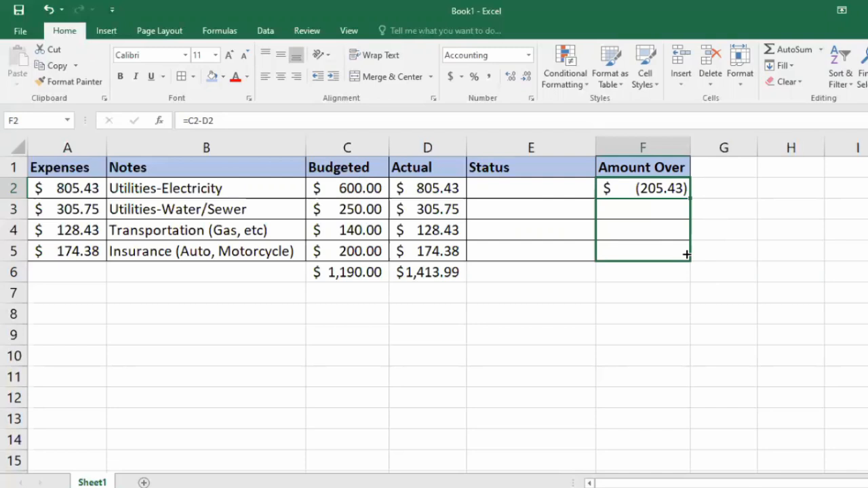
{"action": "left_click_drag", "start_coordinate": [687, 254], "coordinate": [684, 251]}
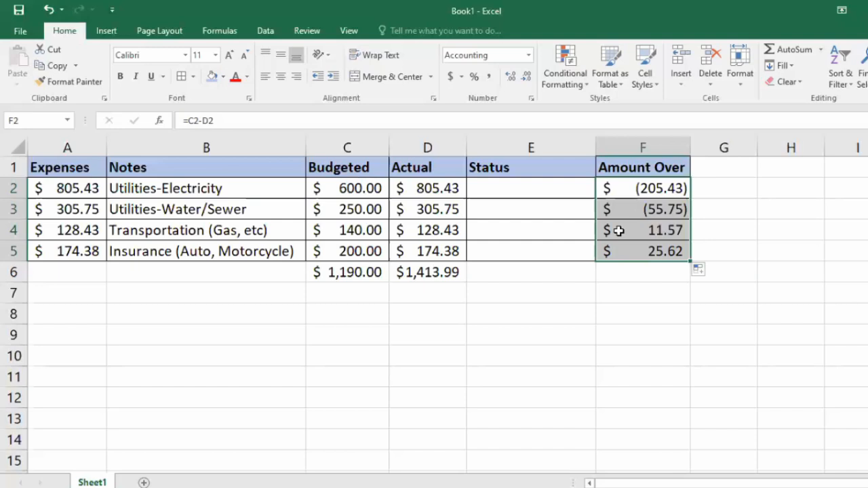
Try changing the Budgeted total formula in C6 to =SUM(C2:C5)-A5, and undo that edit.
{"action": "left_click", "coordinate": [373, 278]}
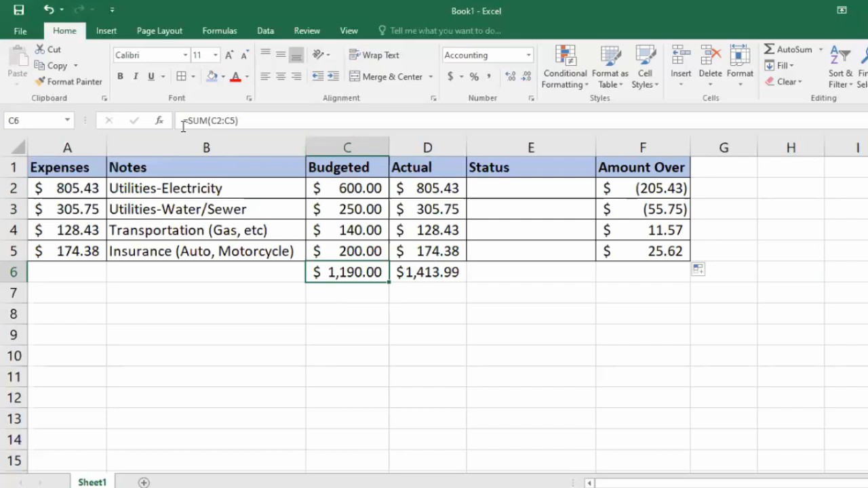
{"action": "left_click", "coordinate": [265, 124]}
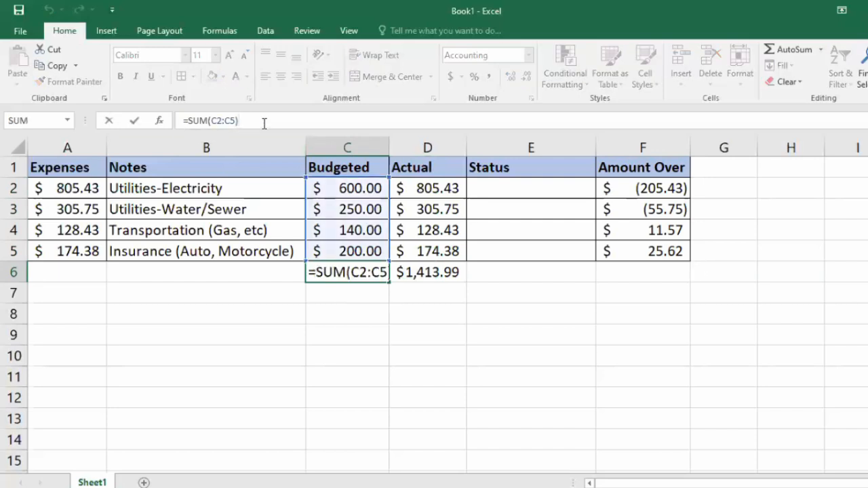
{"action": "type", "text": "-"}
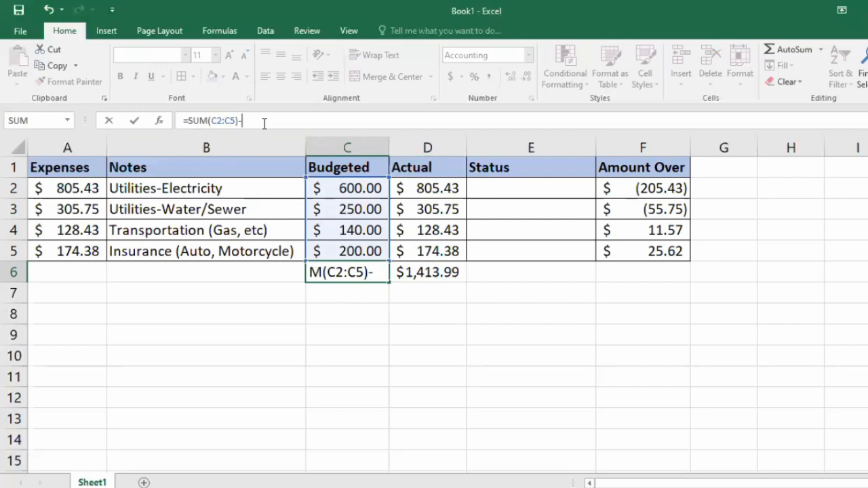
{"action": "type", "text": "A5"}
{"action": "key", "text": "Return"}
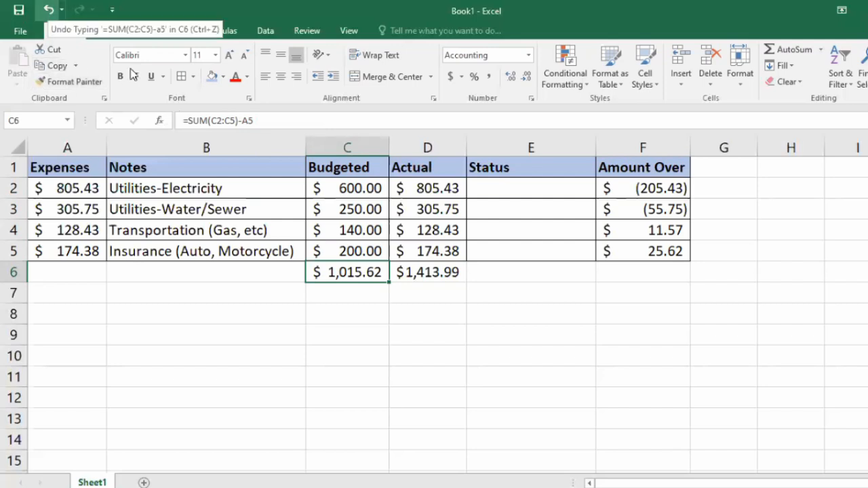
{"action": "left_click", "coordinate": [48, 7]}
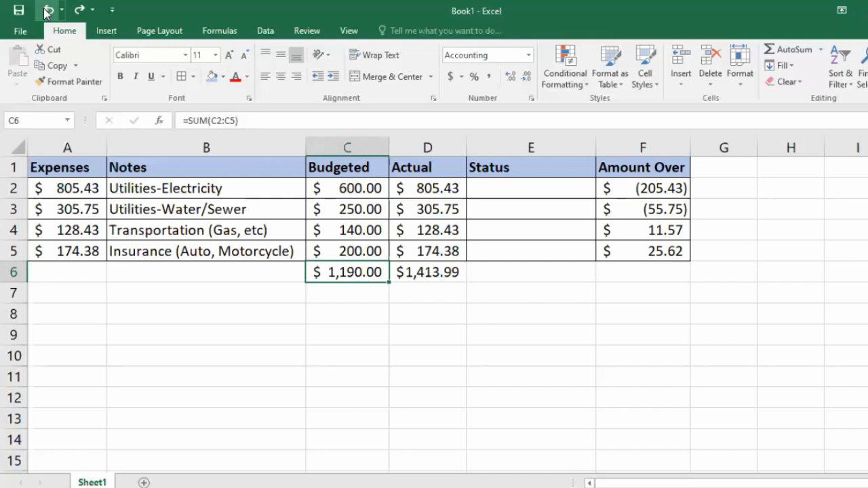
Insert the IF function into cell E2 under Status.
{"action": "left_click", "coordinate": [505, 185]}
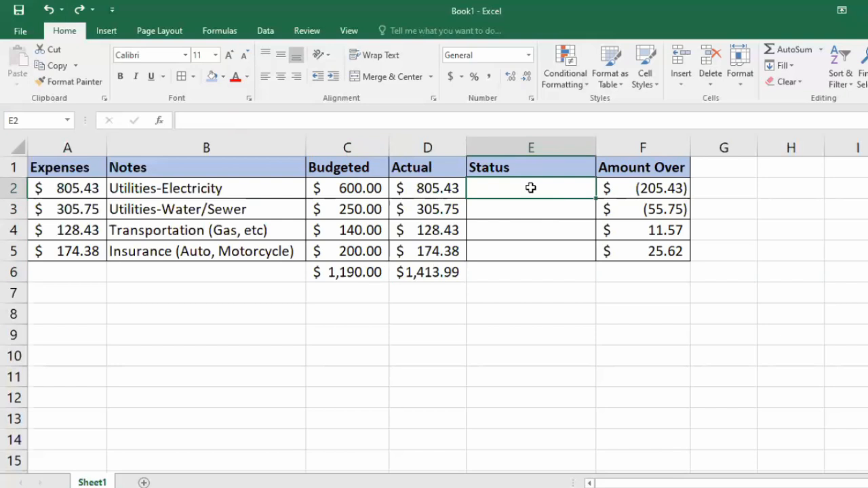
{"action": "key", "text": "ctrl+c"}
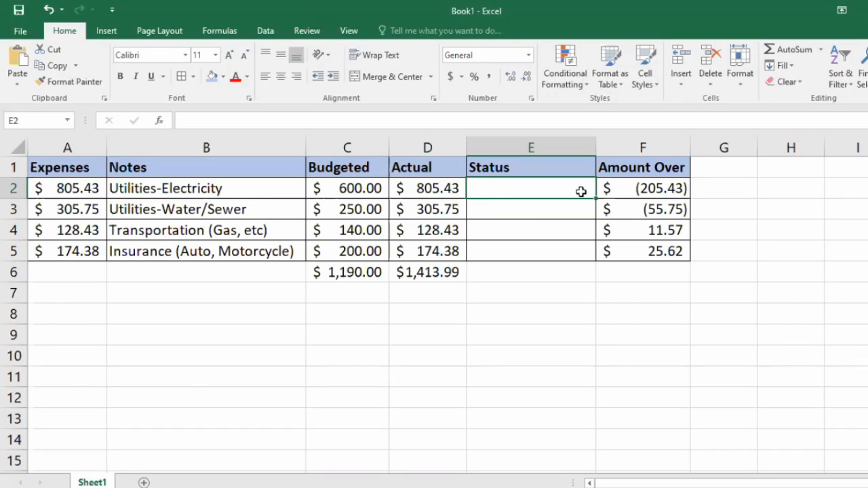
{"action": "left_click", "coordinate": [159, 120]}
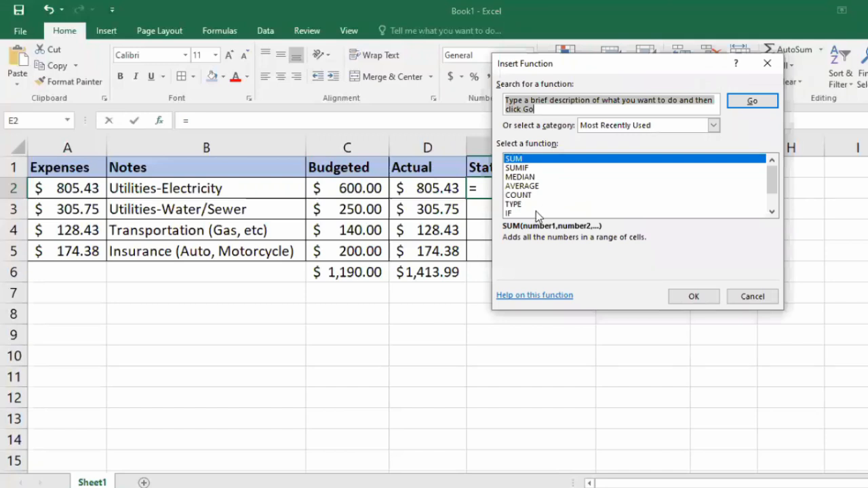
{"action": "scroll", "coordinate": [532, 203], "scroll_direction": "down", "scroll_amount": 1}
{"action": "left_click", "coordinate": [528, 196]}
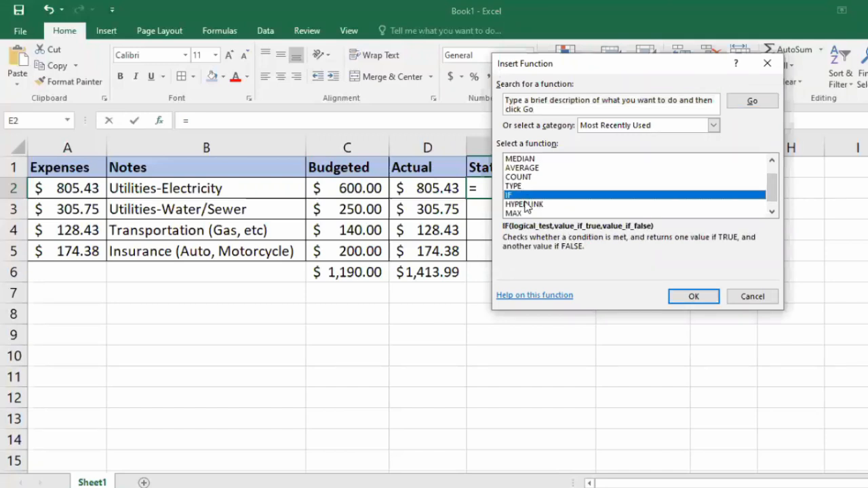
{"action": "left_click", "coordinate": [693, 300]}
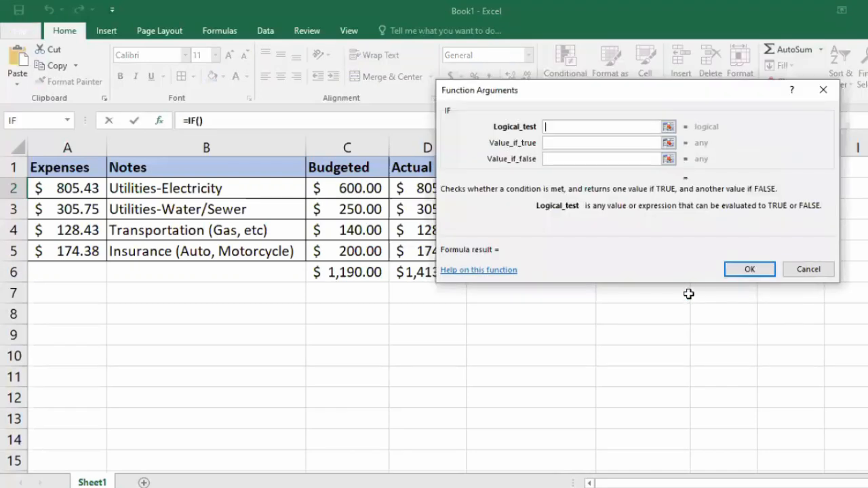
Set the IF test to C2>D2, returning "Within Budget" if true and "Over Budget" if false, and fill the formula down to E5.
{"action": "type", "text": "C2>D2"}
{"action": "left_click", "coordinate": [615, 145]}
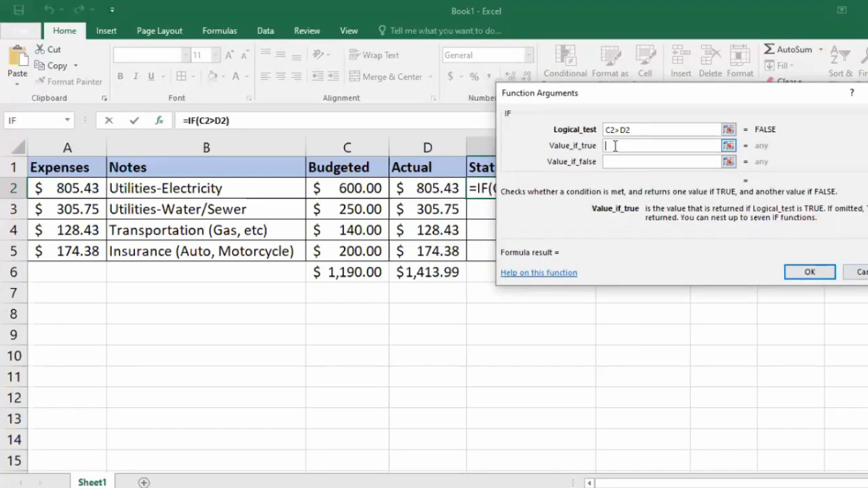
{"action": "type", "text": "W"}
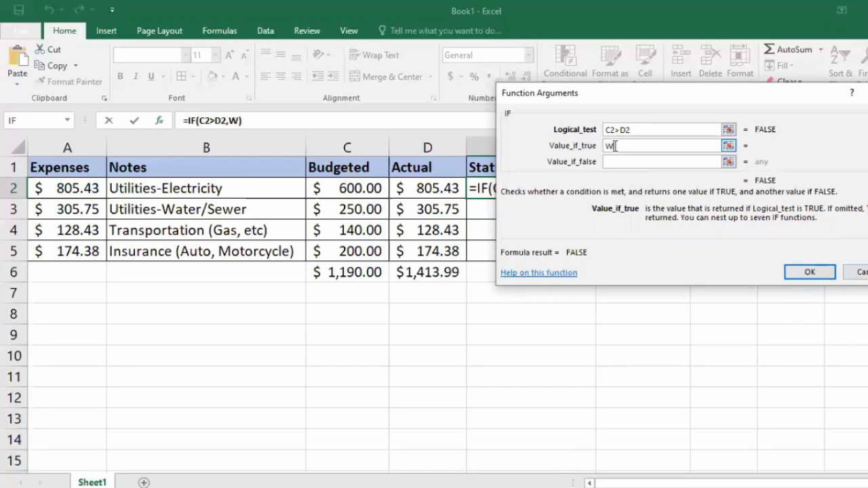
{"action": "type", "text": "ithin Budget"}
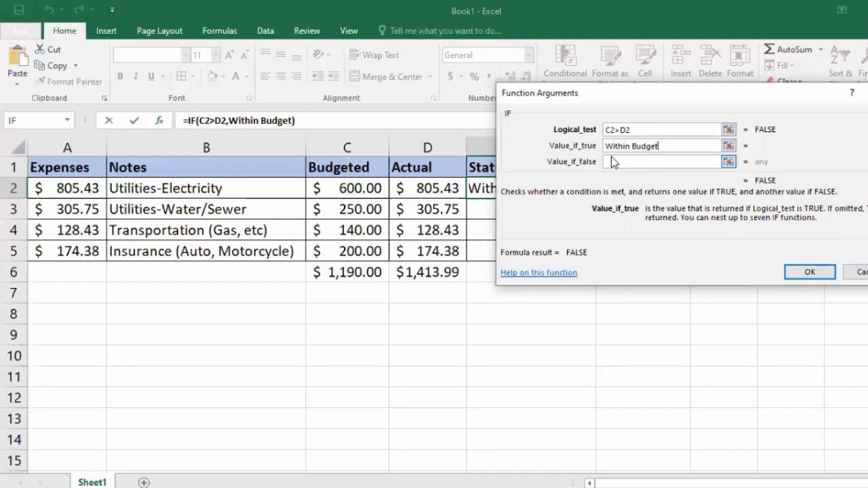
{"action": "left_click", "coordinate": [613, 163]}
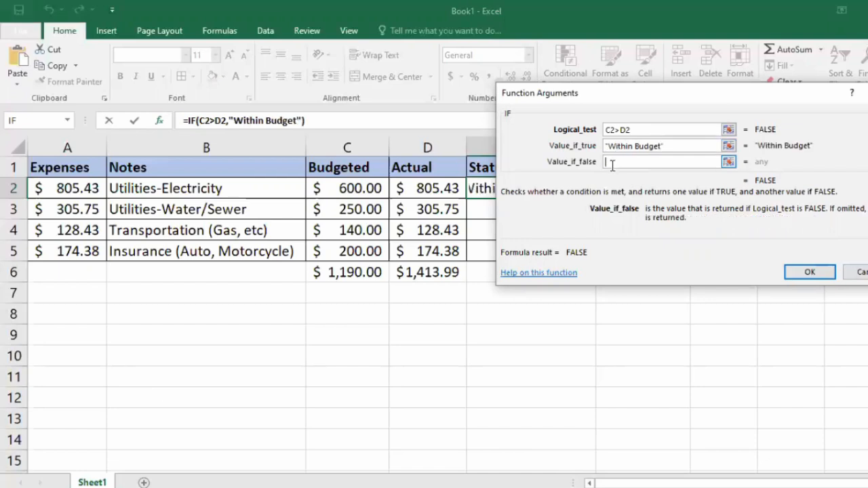
{"action": "type", "text": "Over Budget"}
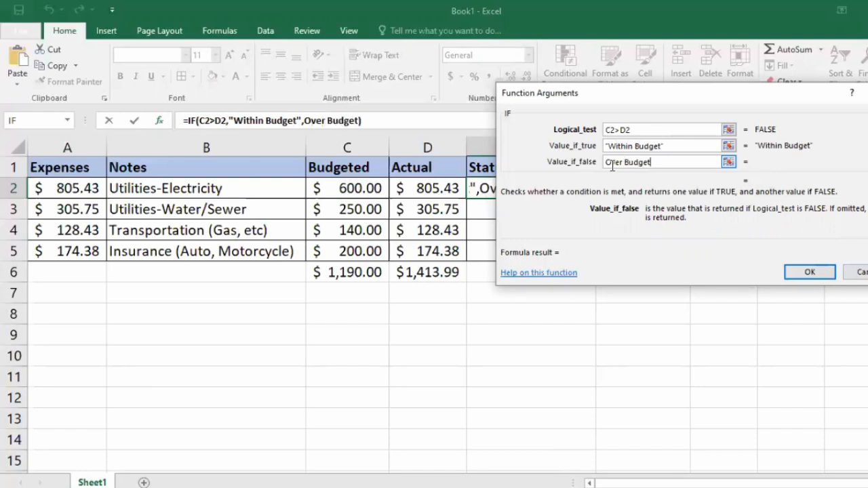
{"action": "left_click", "coordinate": [807, 272]}
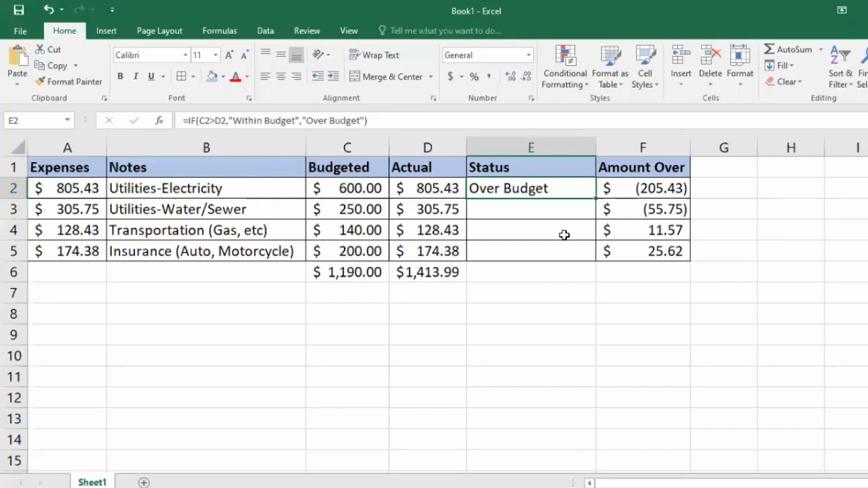
{"action": "left_click_drag", "start_coordinate": [596, 198], "coordinate": [587, 254]}
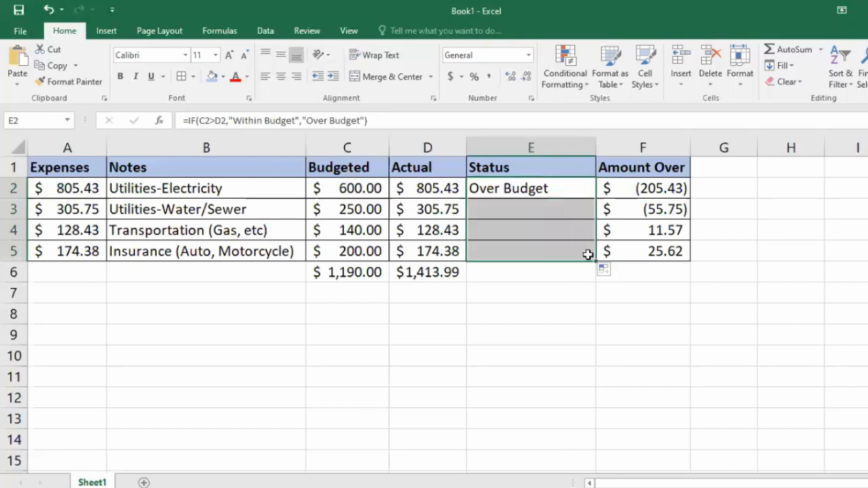